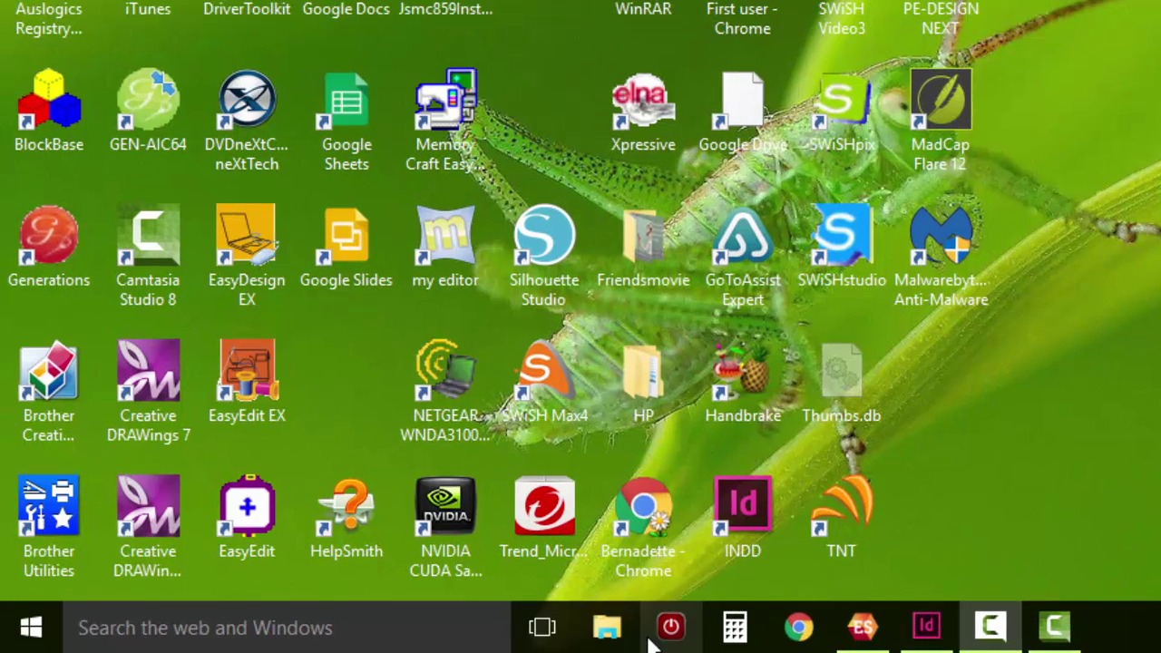
# Step: Open File Explorer and browse into the Super Tech folder on Gateway (C:)
pyautogui.click(608, 627)
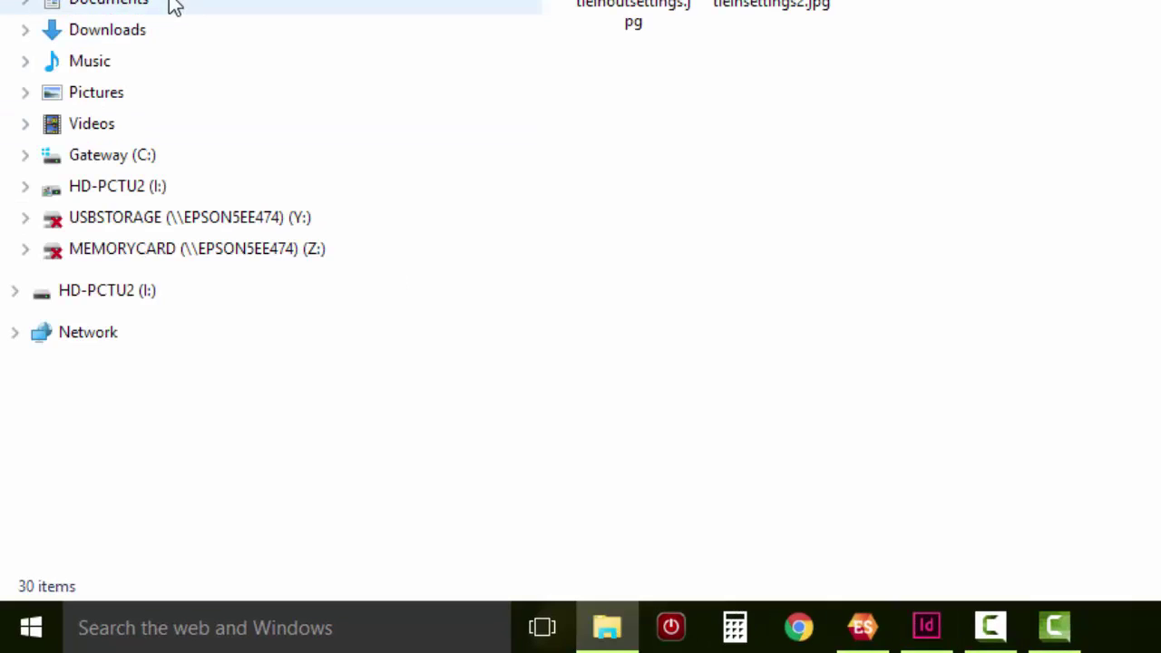
pyautogui.click(113, 156)
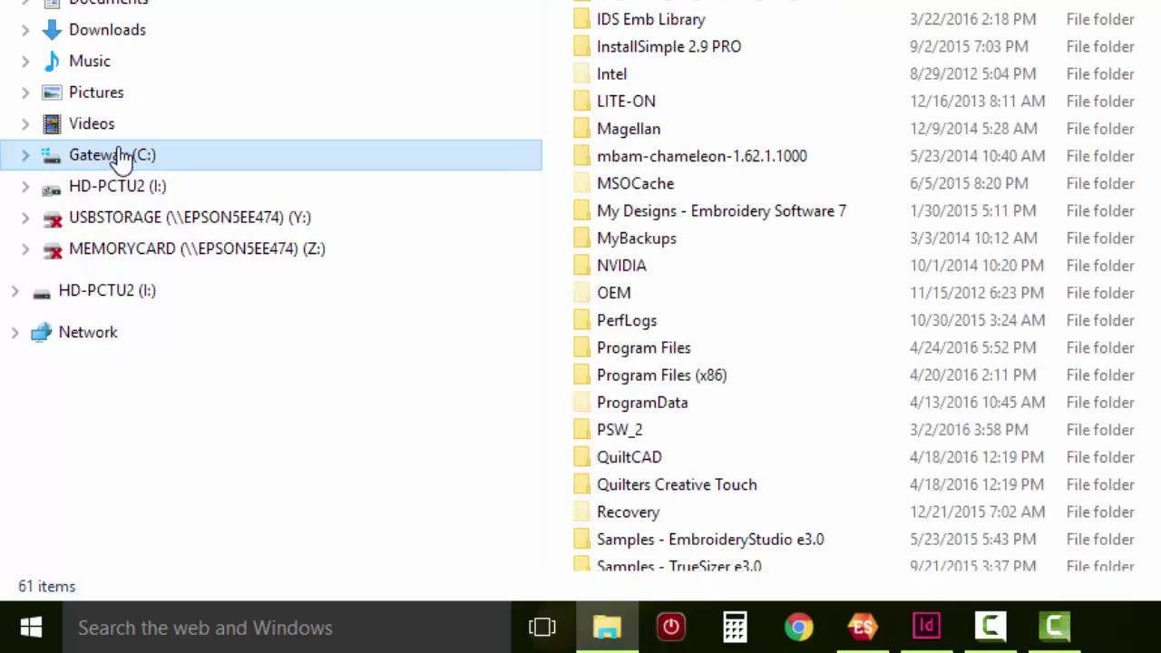
pyautogui.scroll(-7, 691, 26)
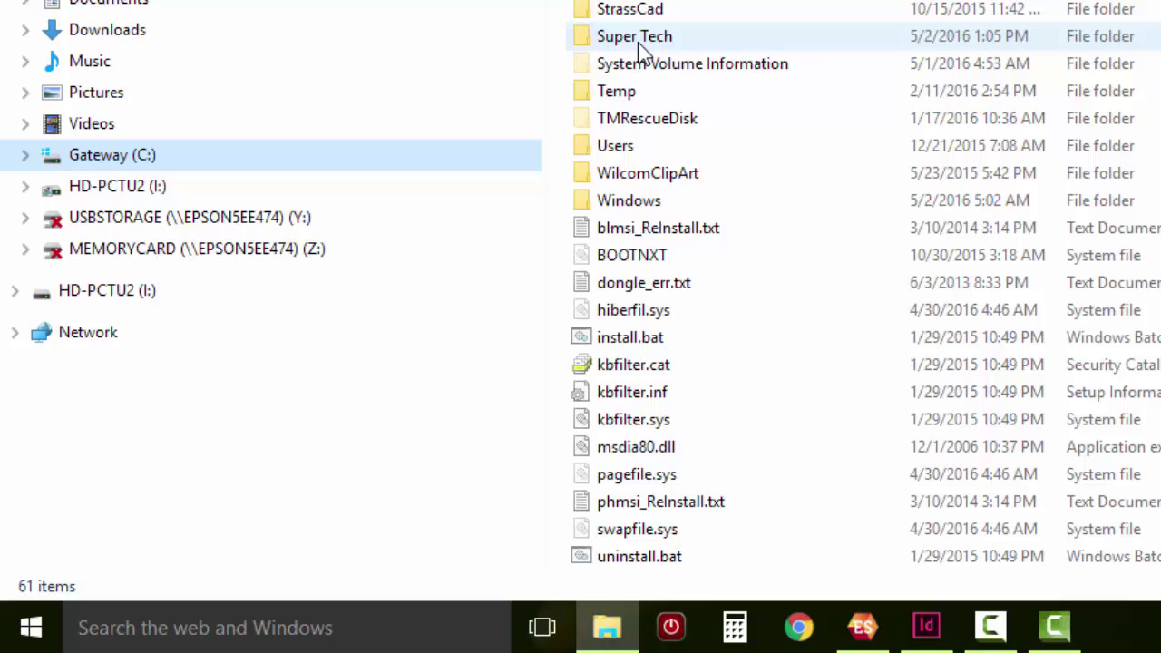
pyautogui.doubleClick(640, 50)
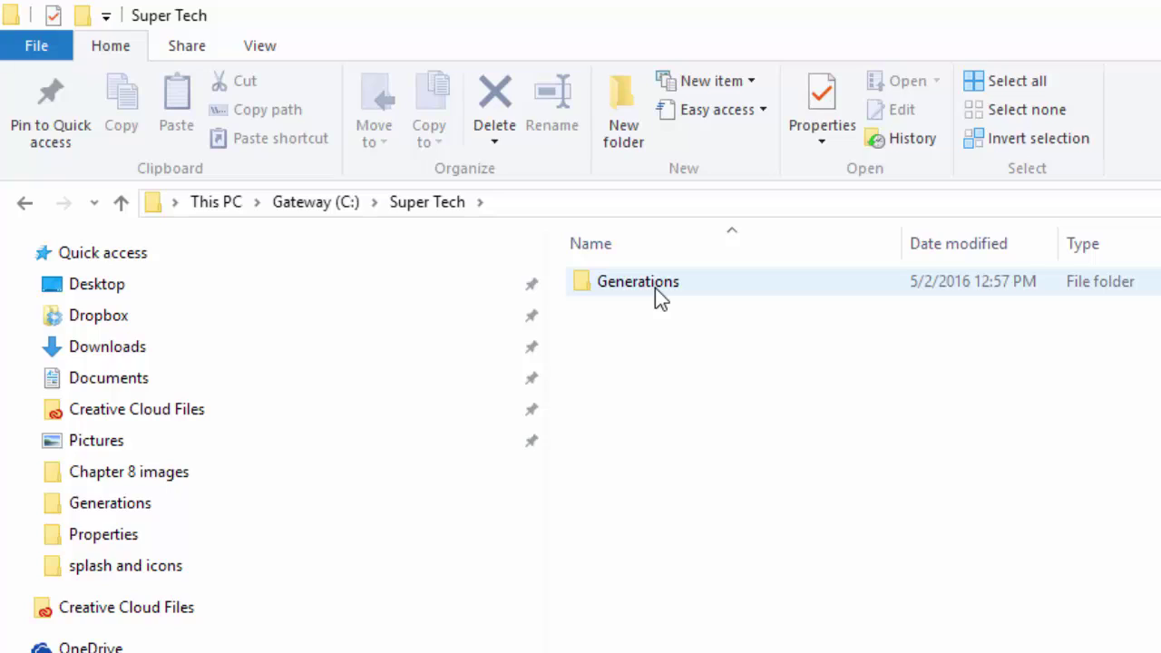
# Step: Open the Generations folder and select its Motif folder
pyautogui.doubleClick(657, 289)
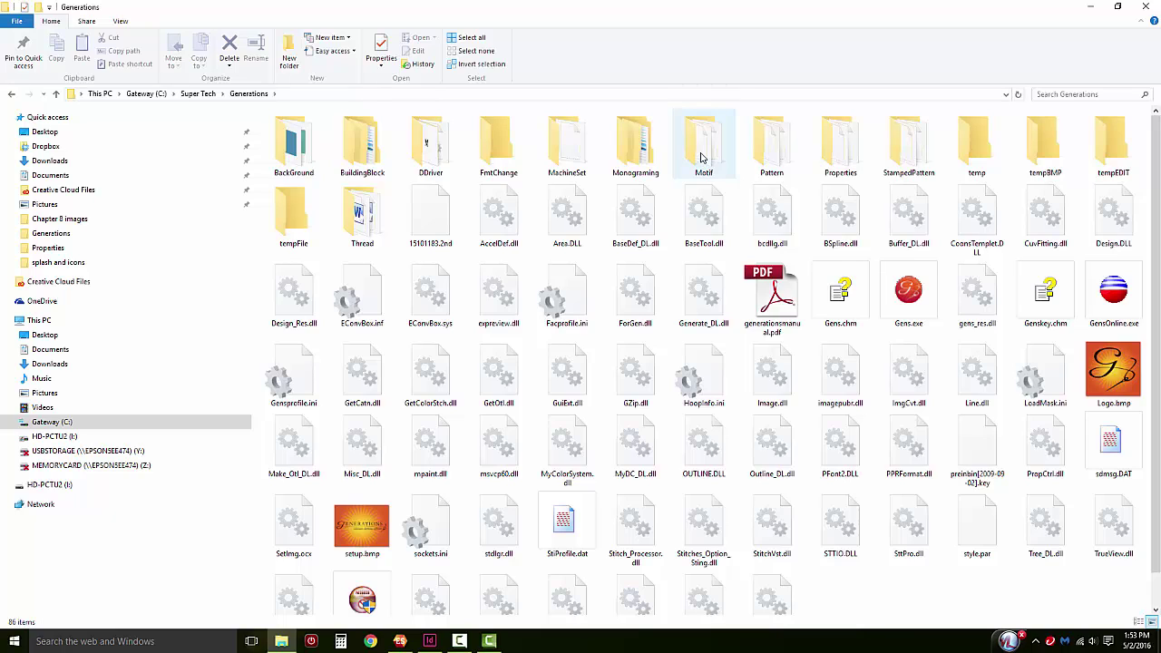
pyautogui.click(700, 158)
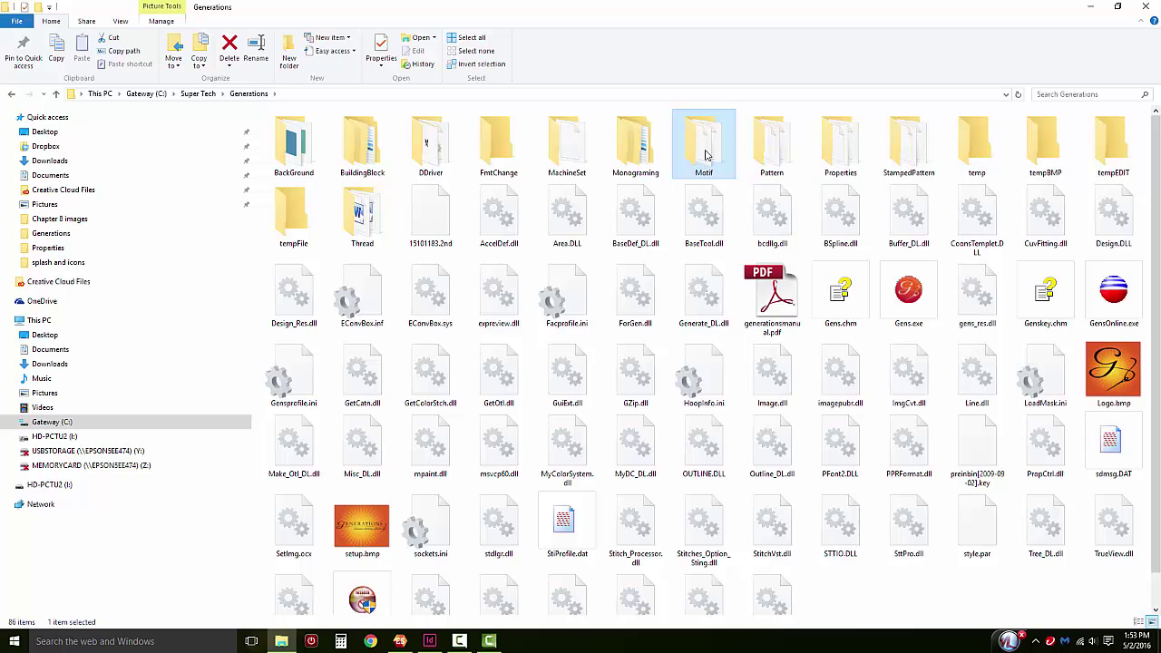
pyautogui.rightClick(704, 152)
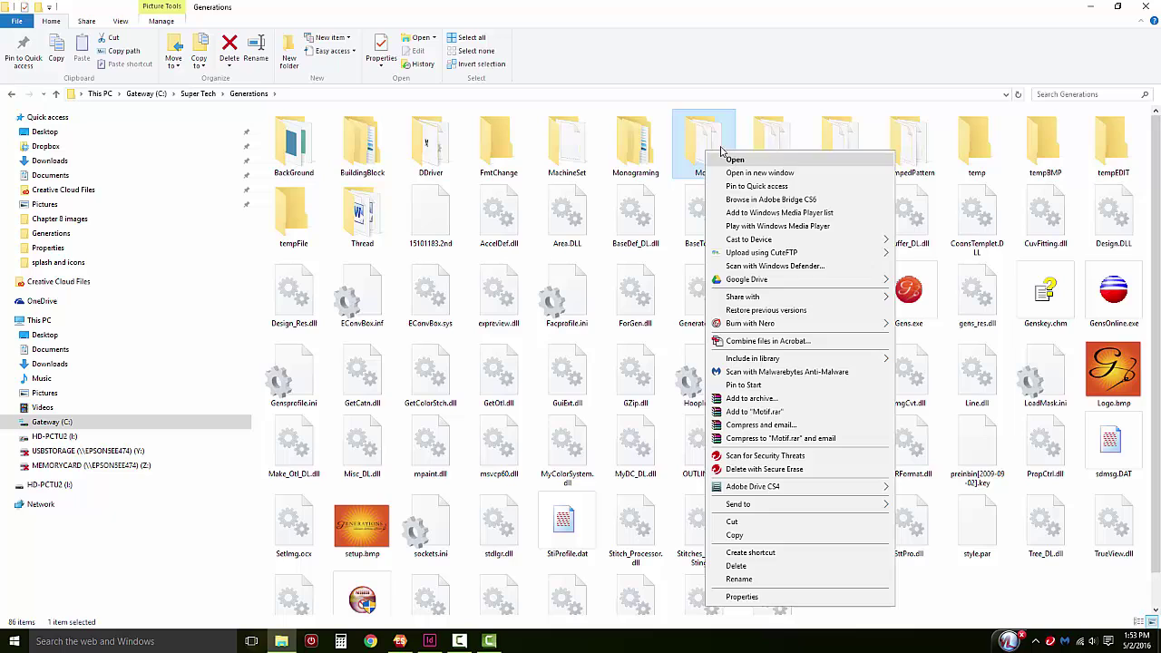
pyautogui.click(742, 125)
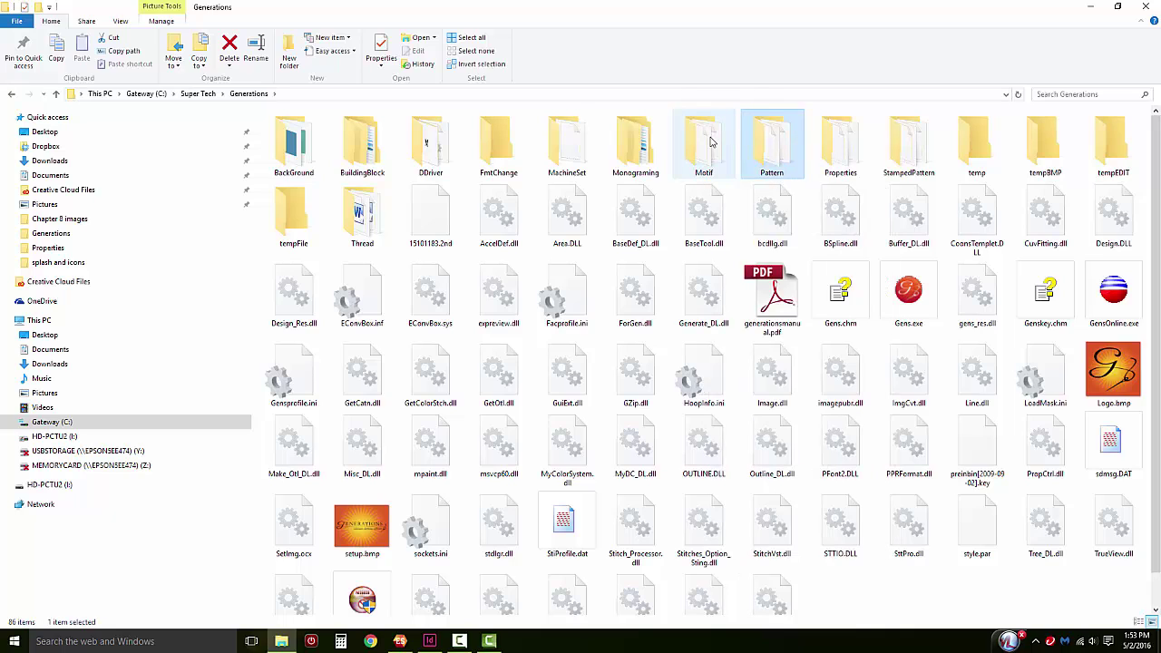
pyautogui.click(711, 142)
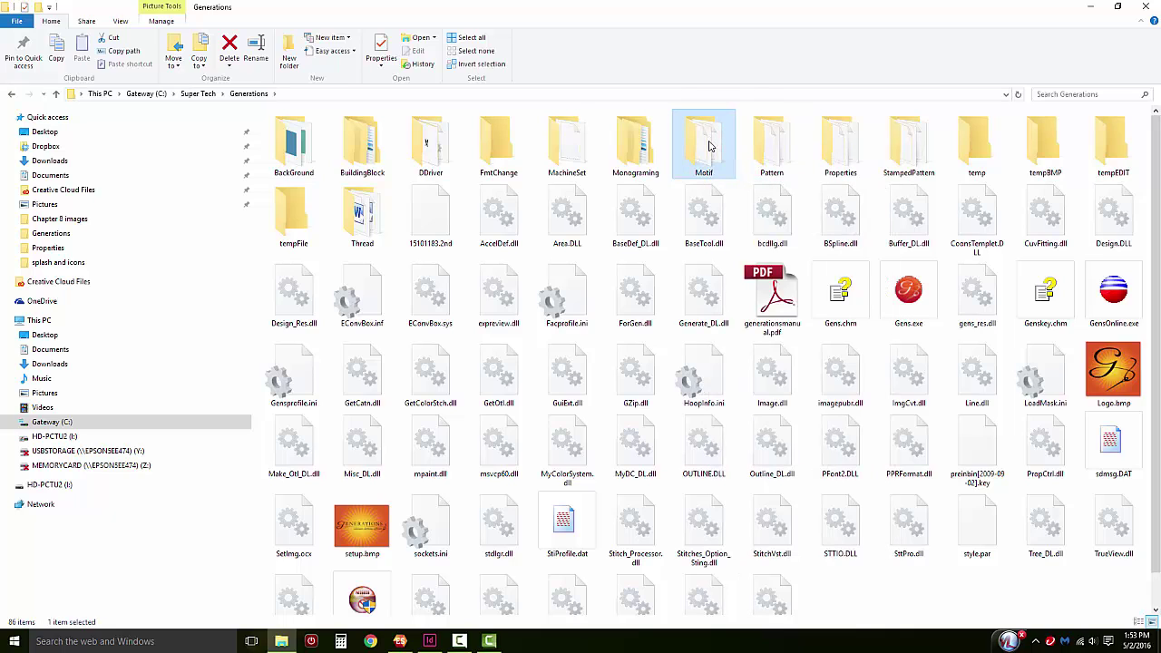
# Step: Add Pattern and StampedPattern to the selection and copy all three folders
pyautogui.moveTo(710, 146)
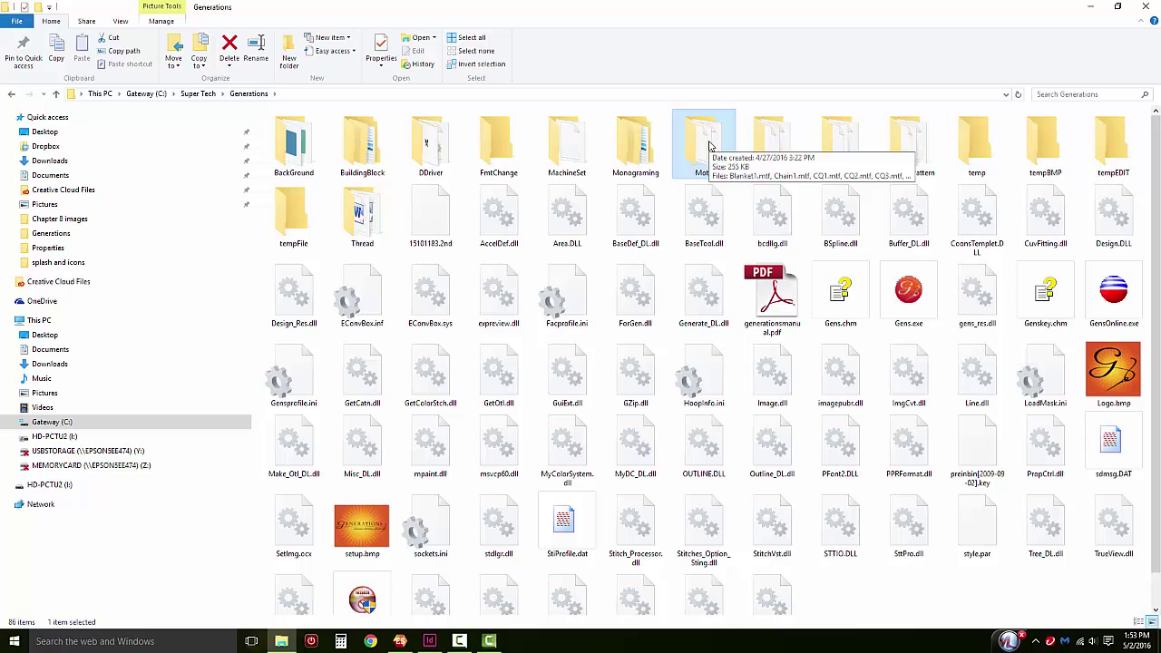
pyautogui.moveTo(832, 148)
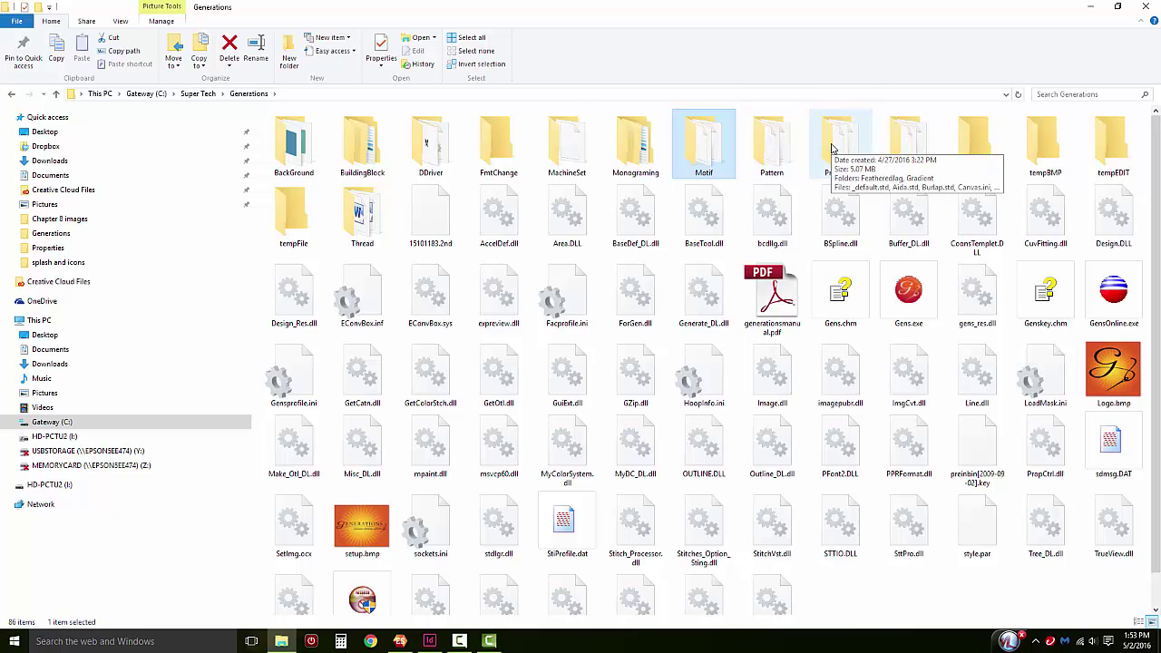
pyautogui.keyDown('ctrl'); pyautogui.click(790, 147); pyautogui.keyUp('ctrl')
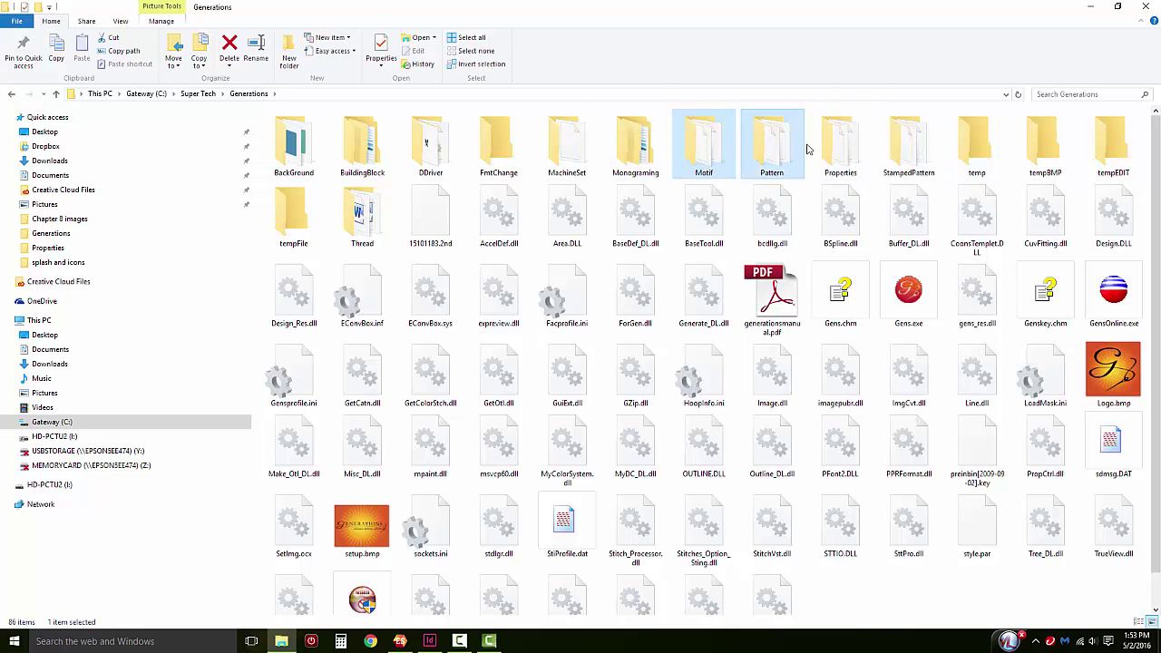
pyautogui.keyDown('ctrl'); pyautogui.click(916, 149); pyautogui.keyUp('ctrl')
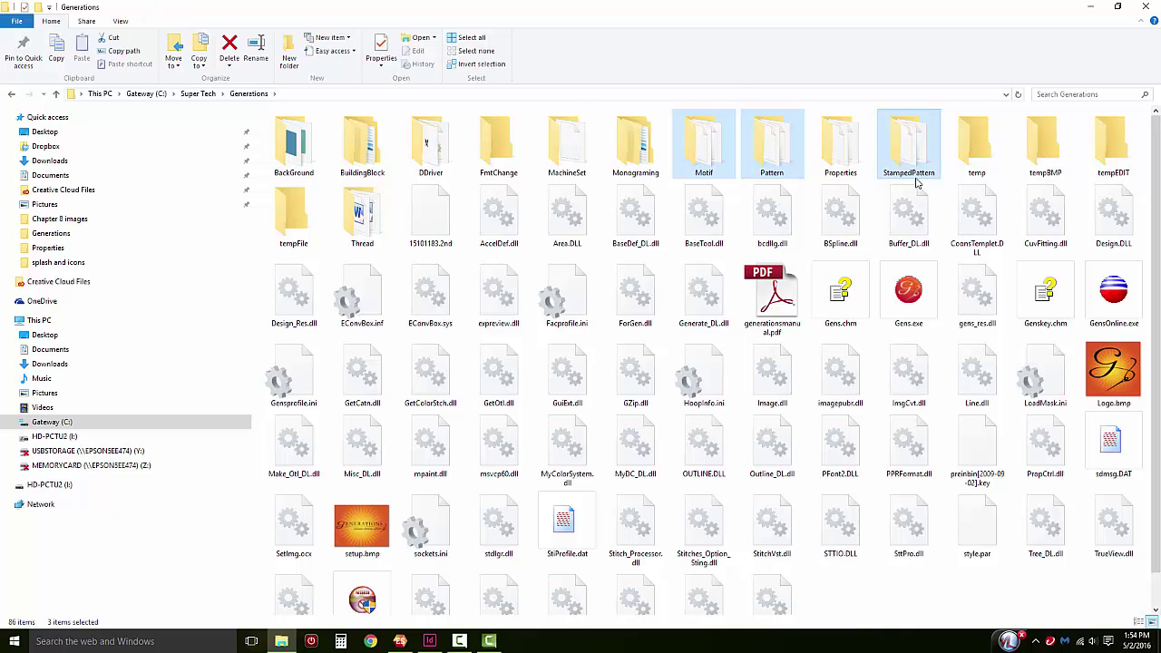
pyautogui.moveTo(916, 182)
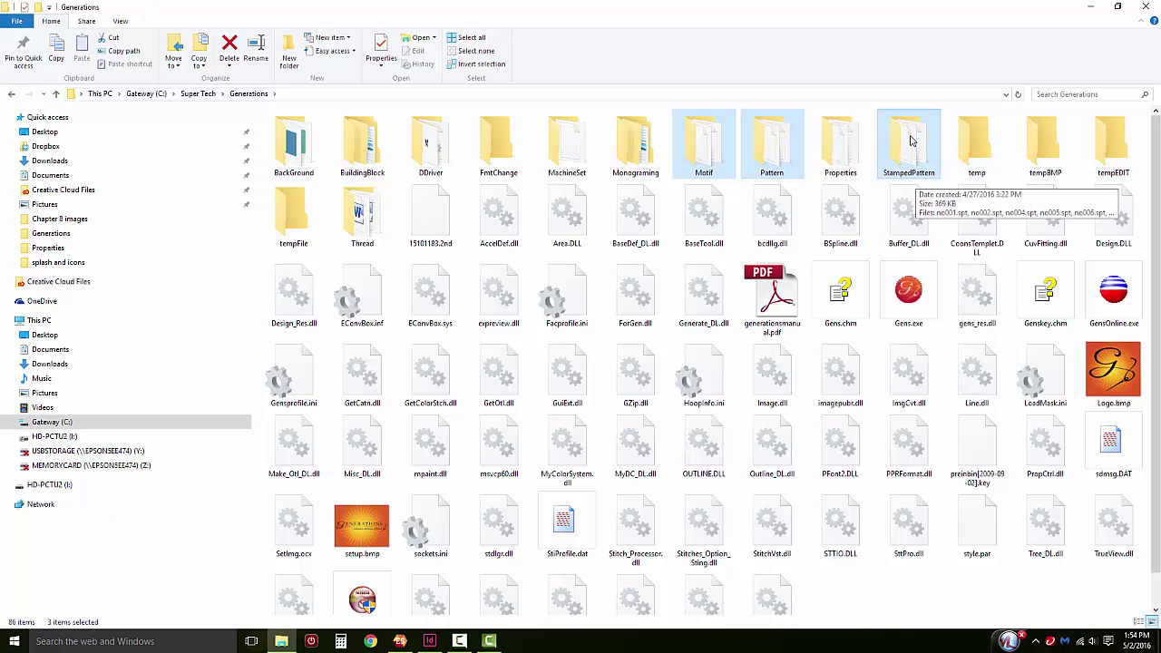
pyautogui.rightClick(911, 140)
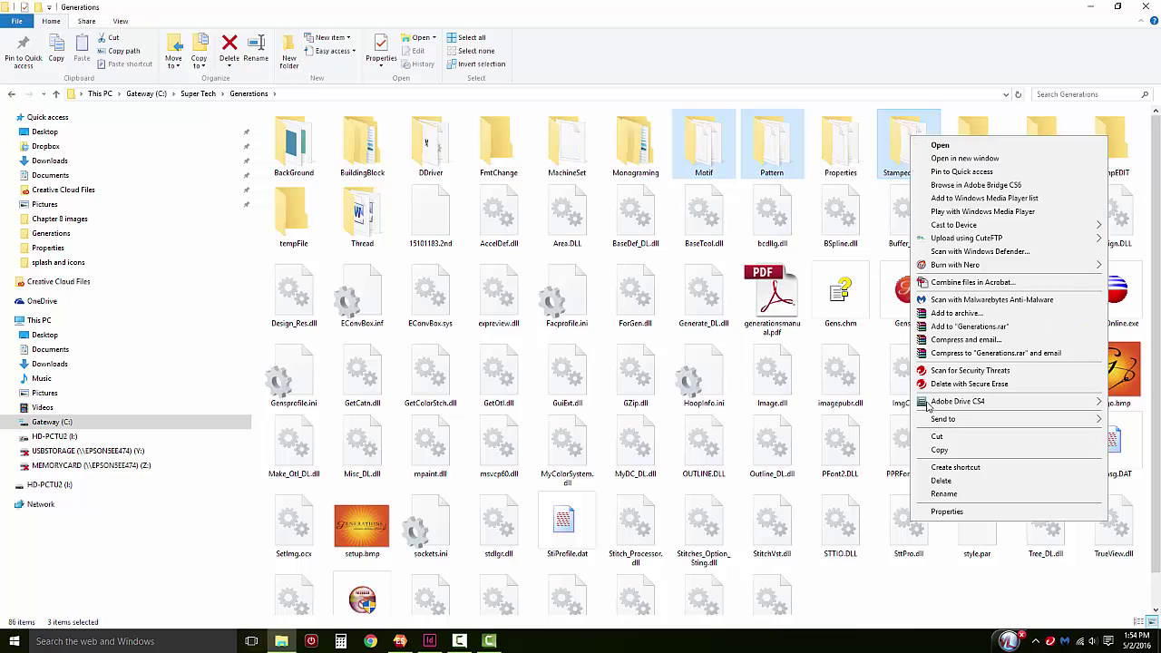
pyautogui.click(940, 450)
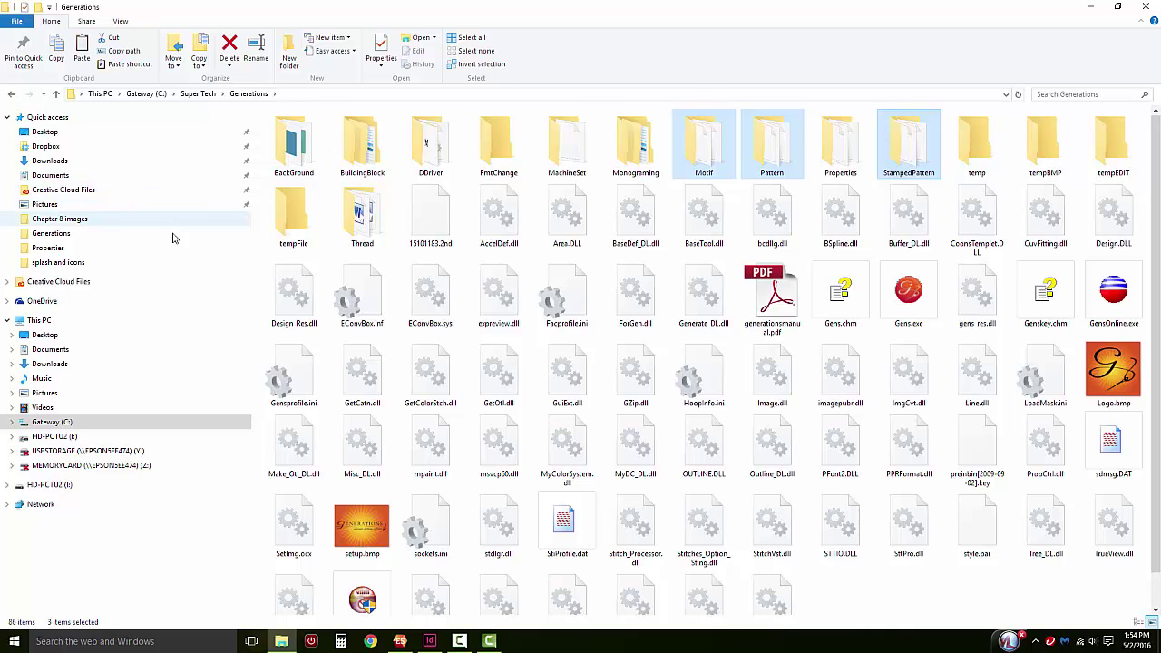
# Step: Paste the Motif, Pattern and StampedPattern folders into Desktop, then close File Explorer
pyautogui.click(75, 337)
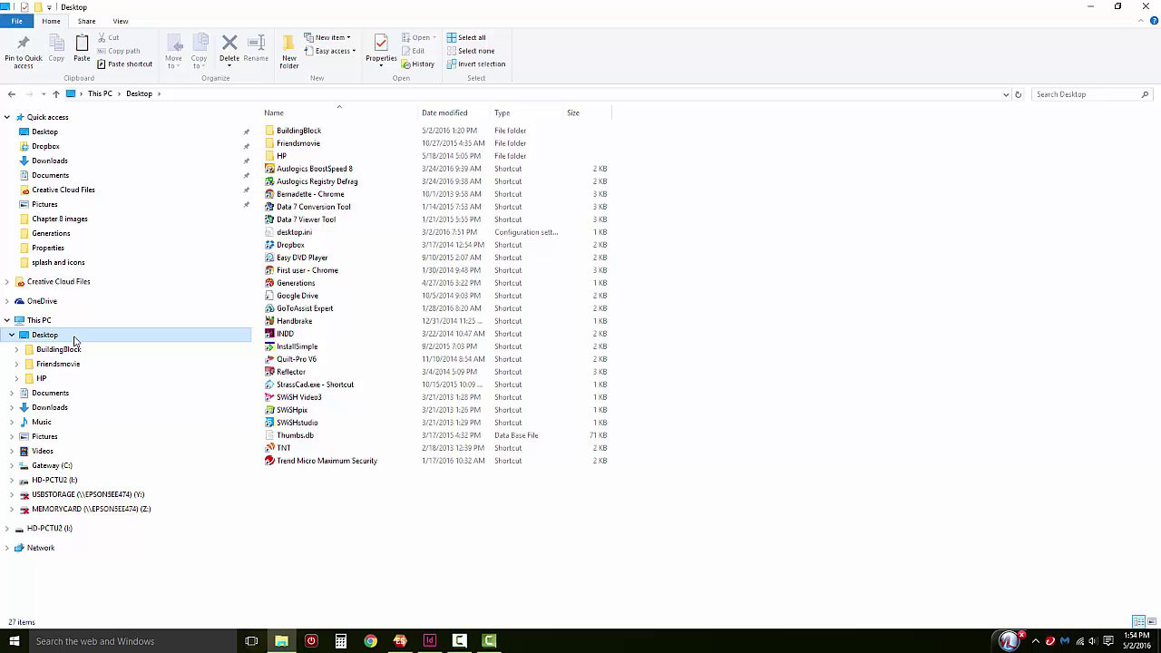
pyautogui.rightClick(691, 185)
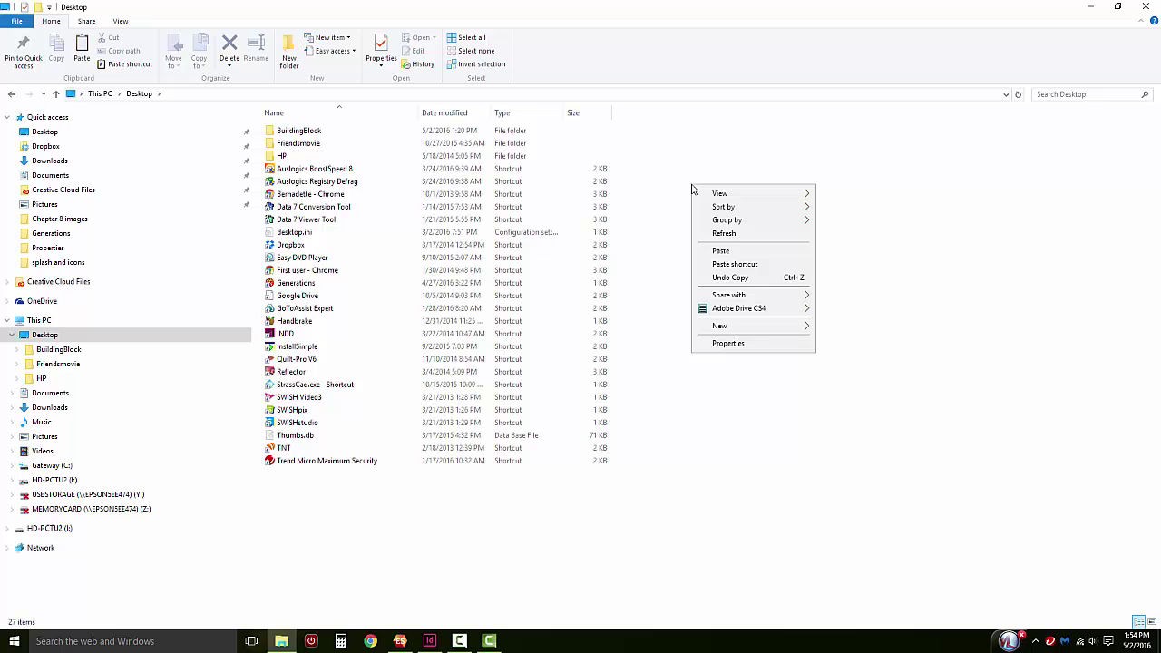
pyautogui.click(719, 251)
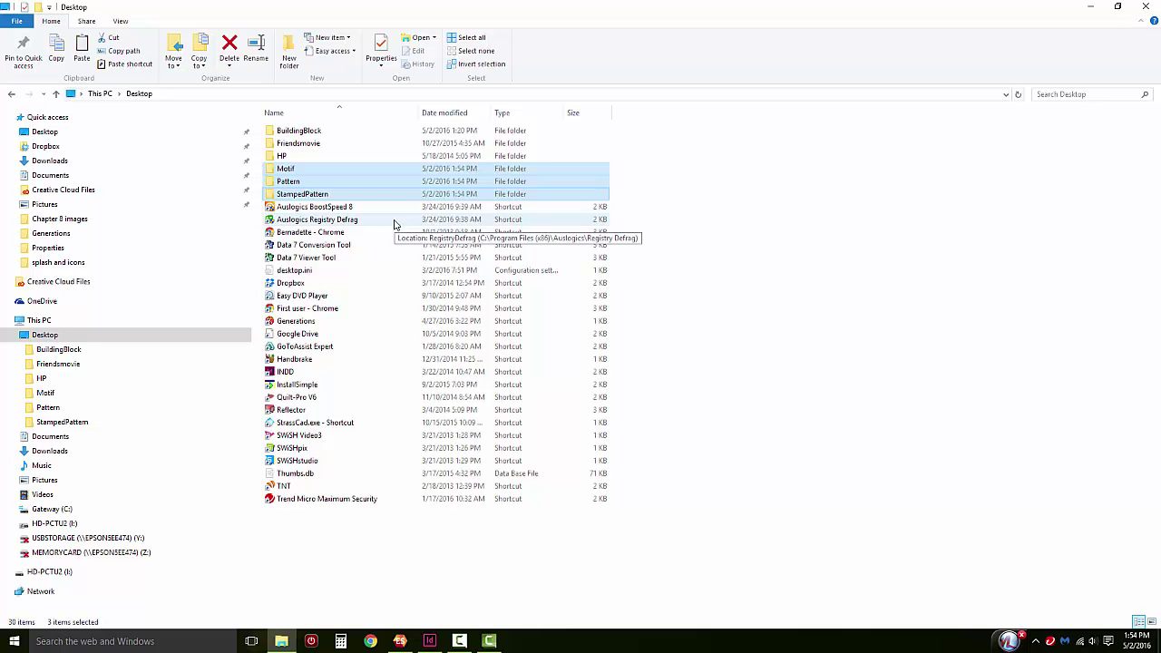
pyautogui.click(1144, 10)
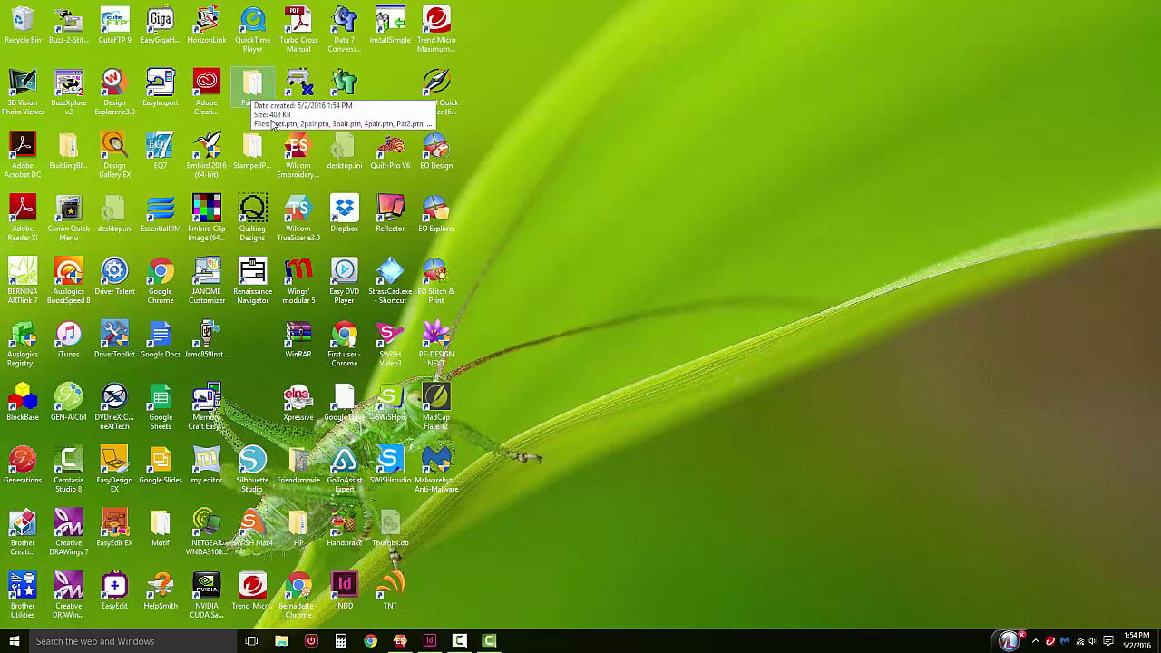
# Step: Select the Pattern, StampedPattern and Motif desktop folders and copy them
pyautogui.click(252, 93)
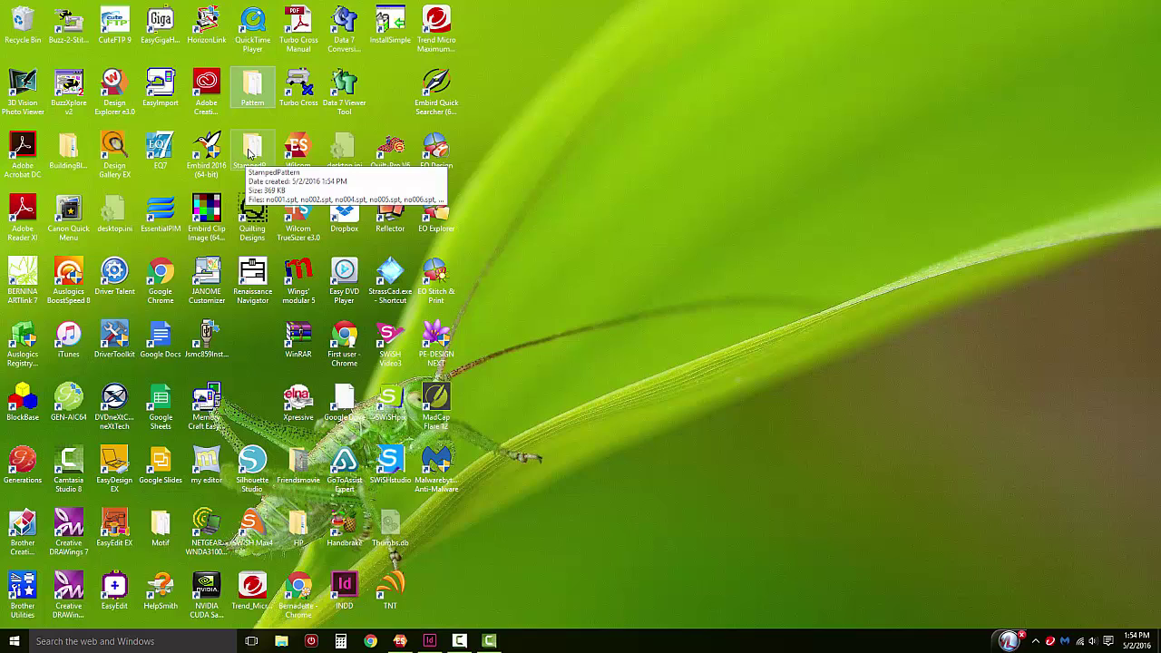
pyautogui.click(250, 152)
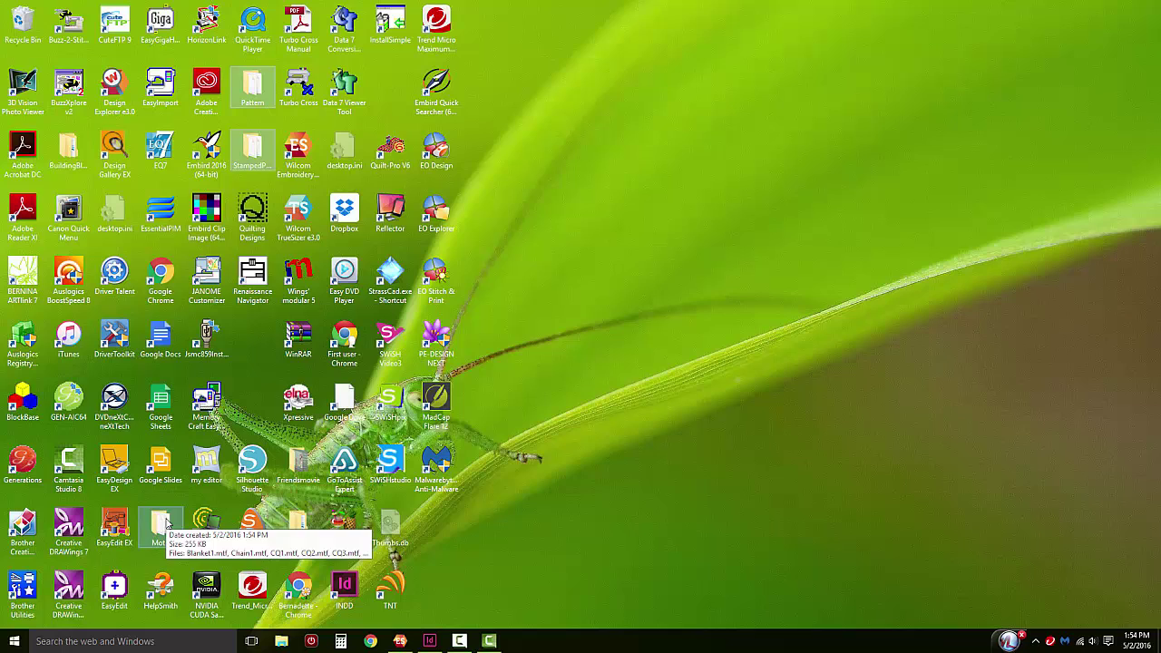
pyautogui.rightClick(254, 87)
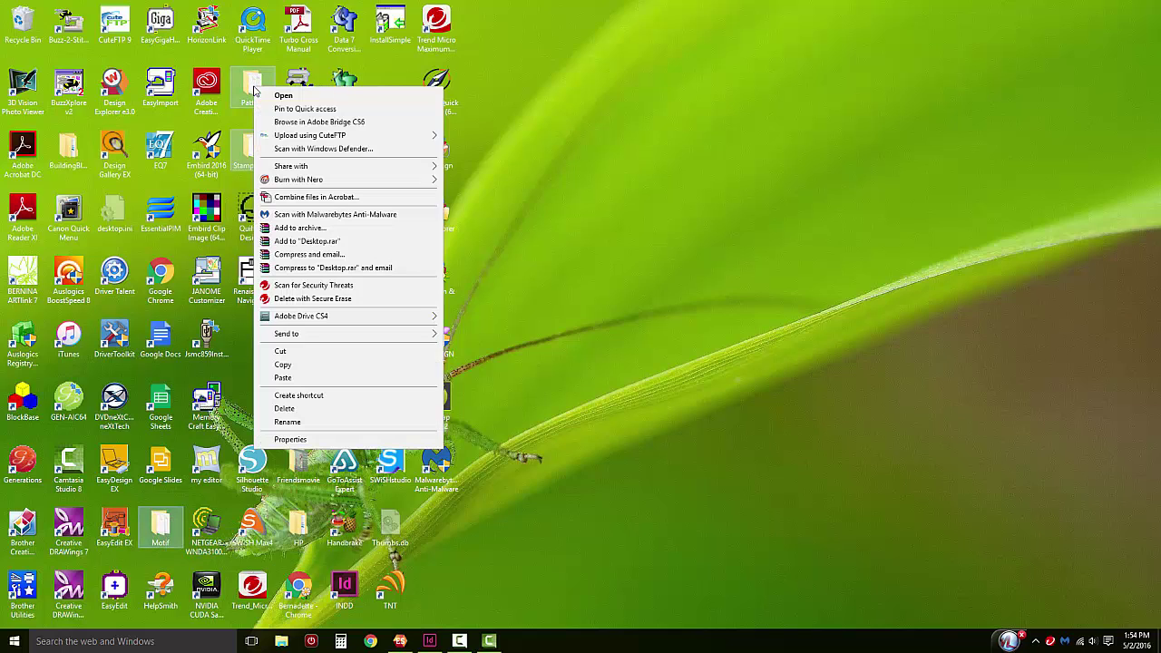
pyautogui.click(313, 374)
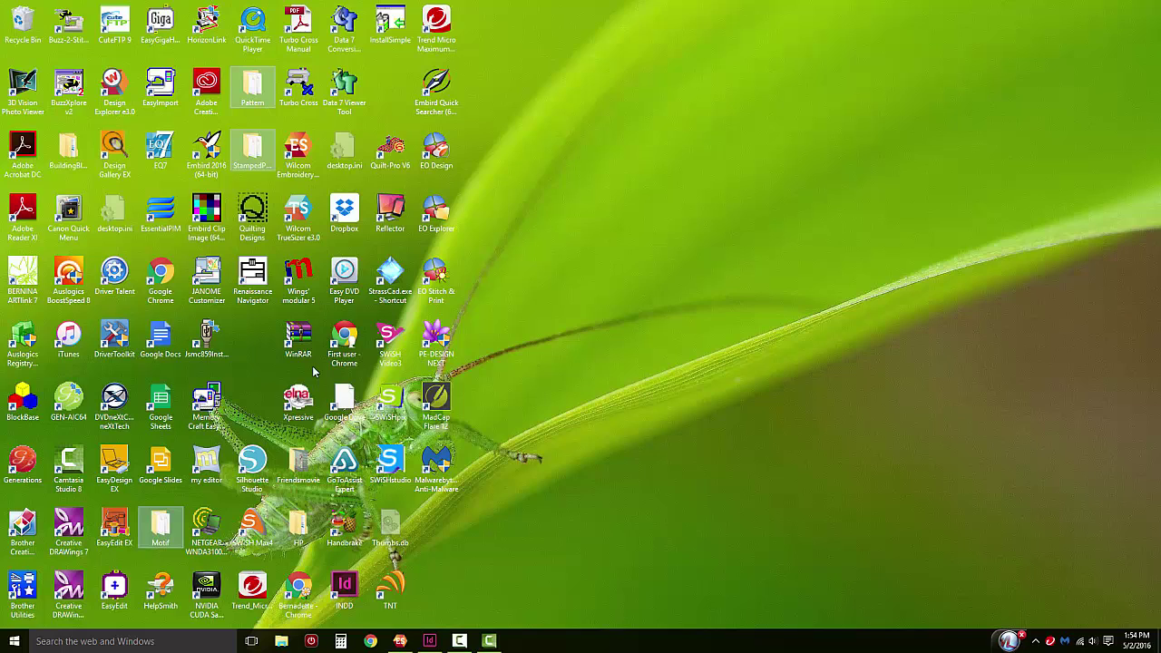
# Step: Reopen File Explorer and navigate to C:\Super Tech\Generations
pyautogui.click(282, 641)
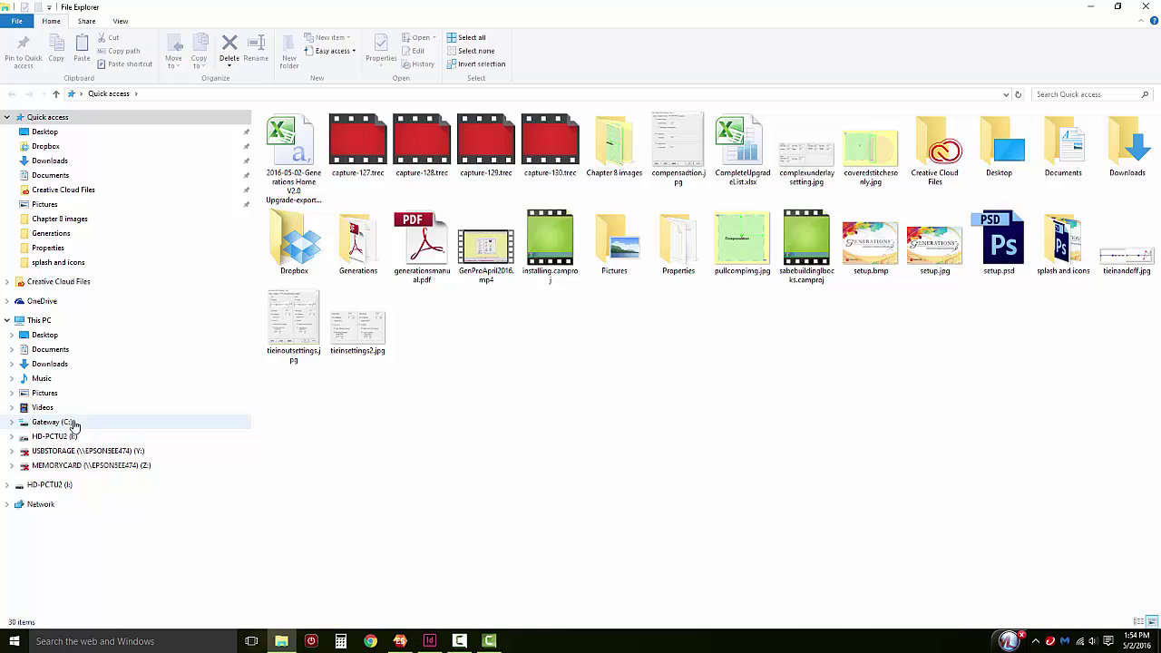
pyautogui.click(73, 423)
pyautogui.scroll(-3, 319, 384)
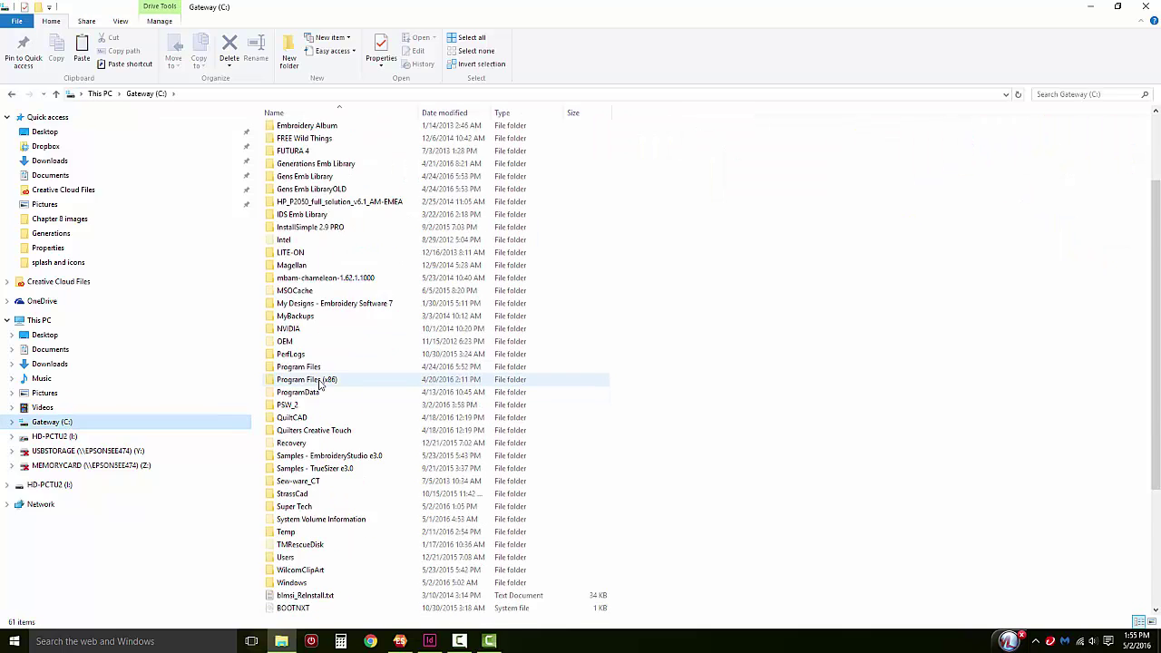
pyautogui.scroll(-4, 319, 384)
pyautogui.click(307, 368)
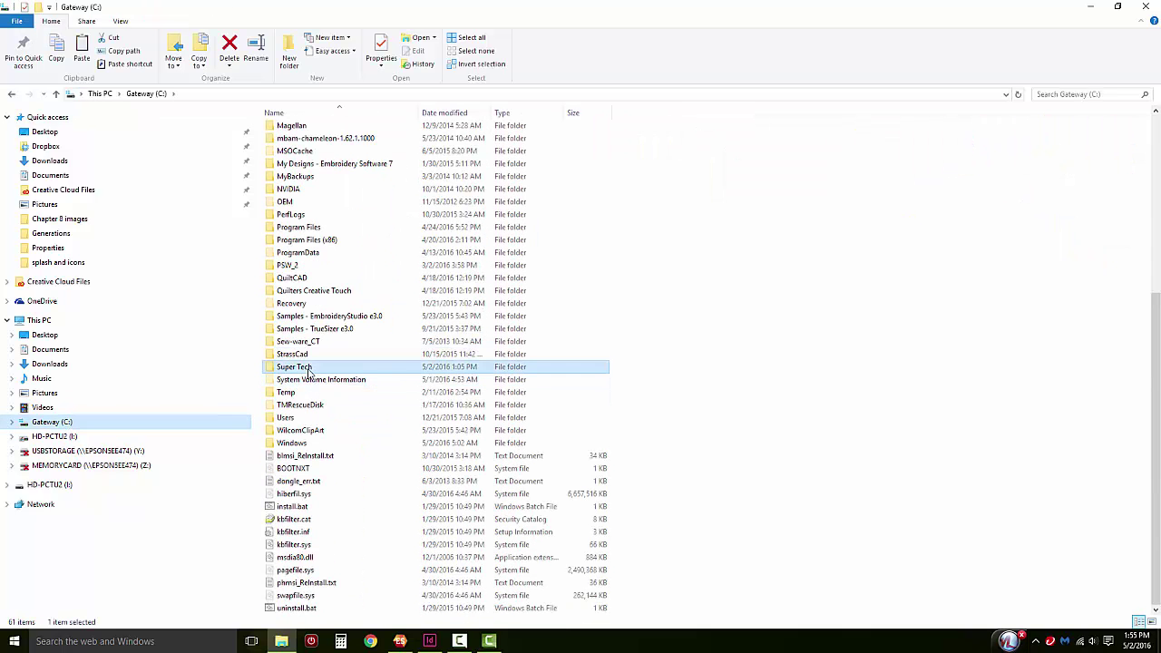
pyautogui.doubleClick(306, 368)
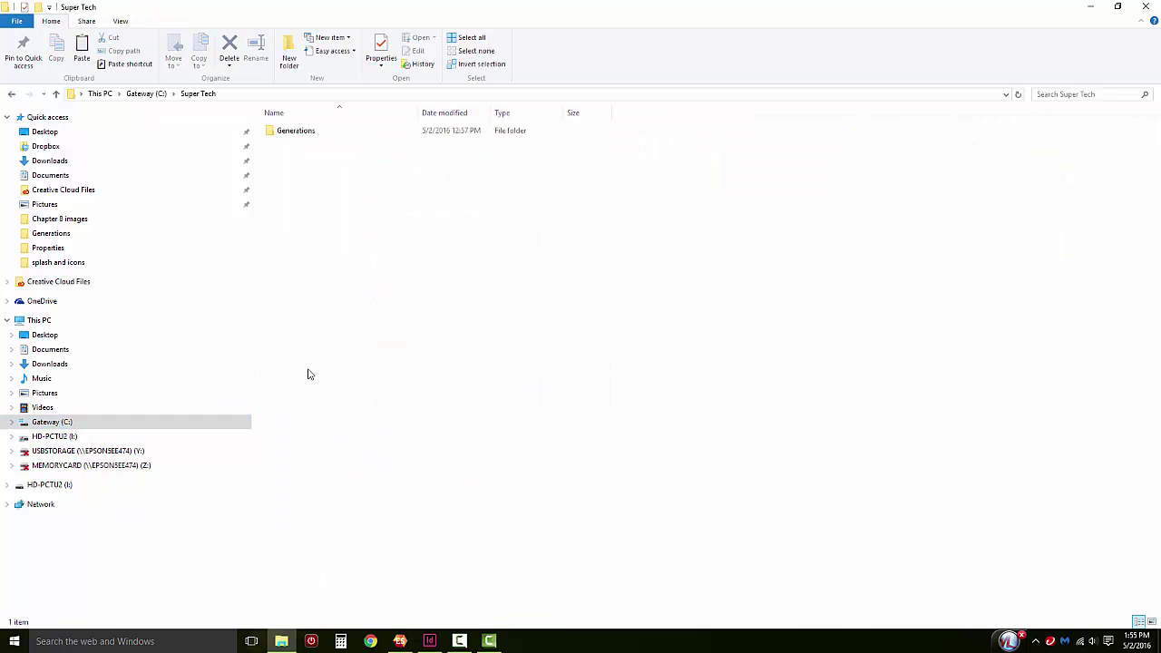
pyautogui.doubleClick(303, 133)
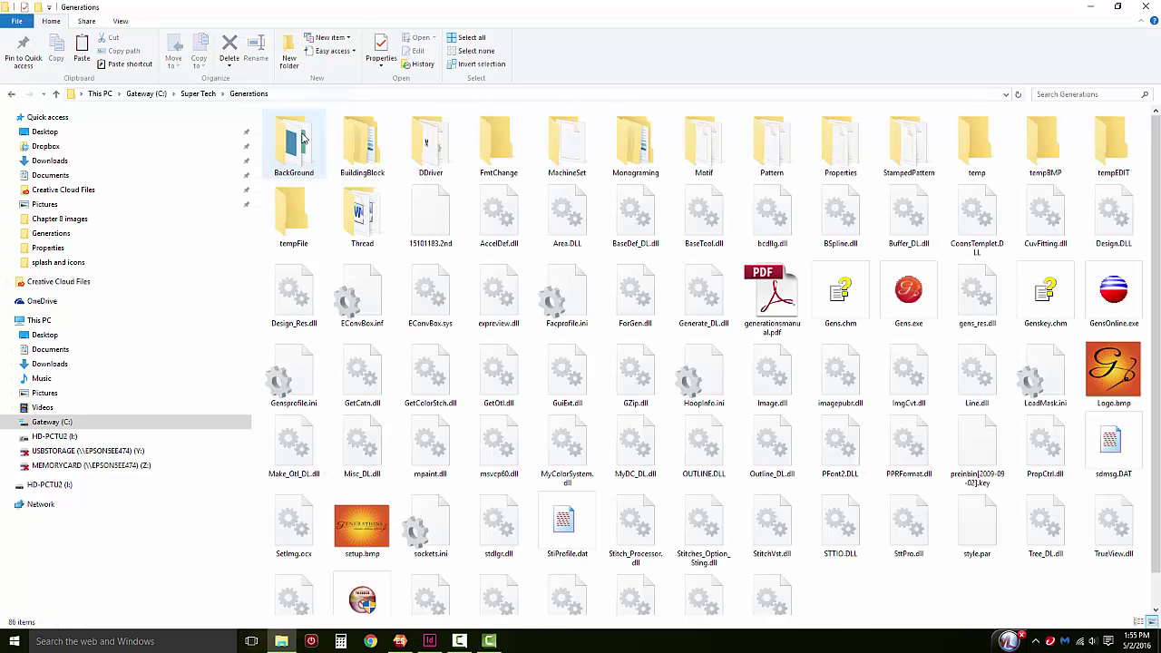
# Step: Paste the three folders into Generations, replacing the existing same-named files
pyautogui.rightClick(469, 109)
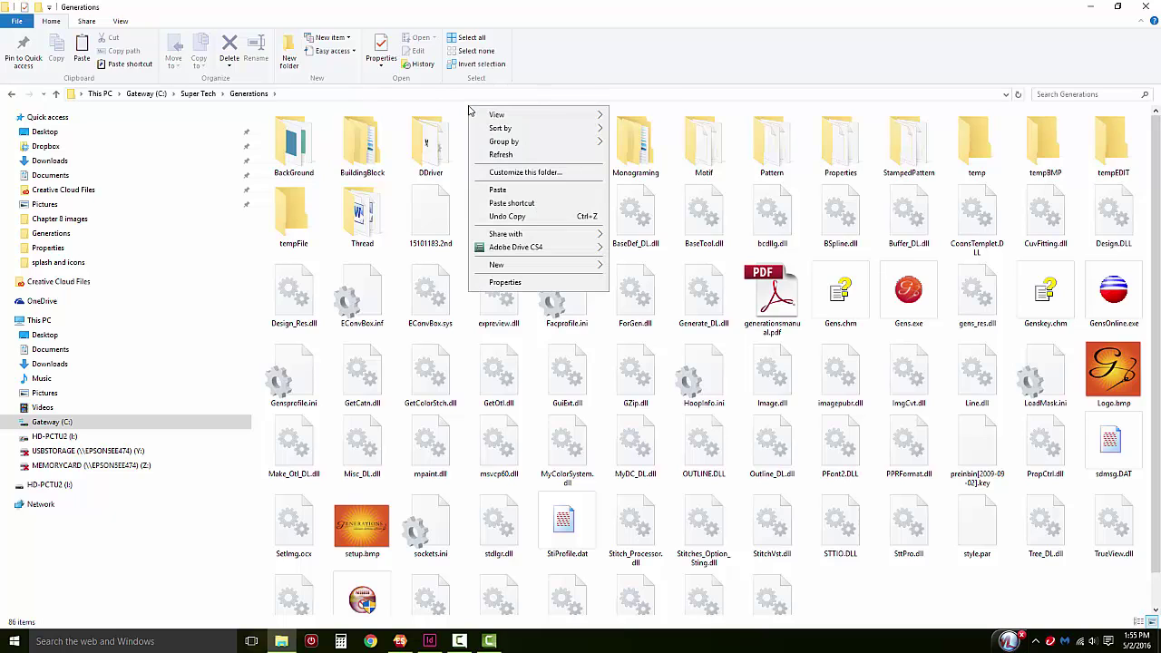
pyautogui.click(494, 192)
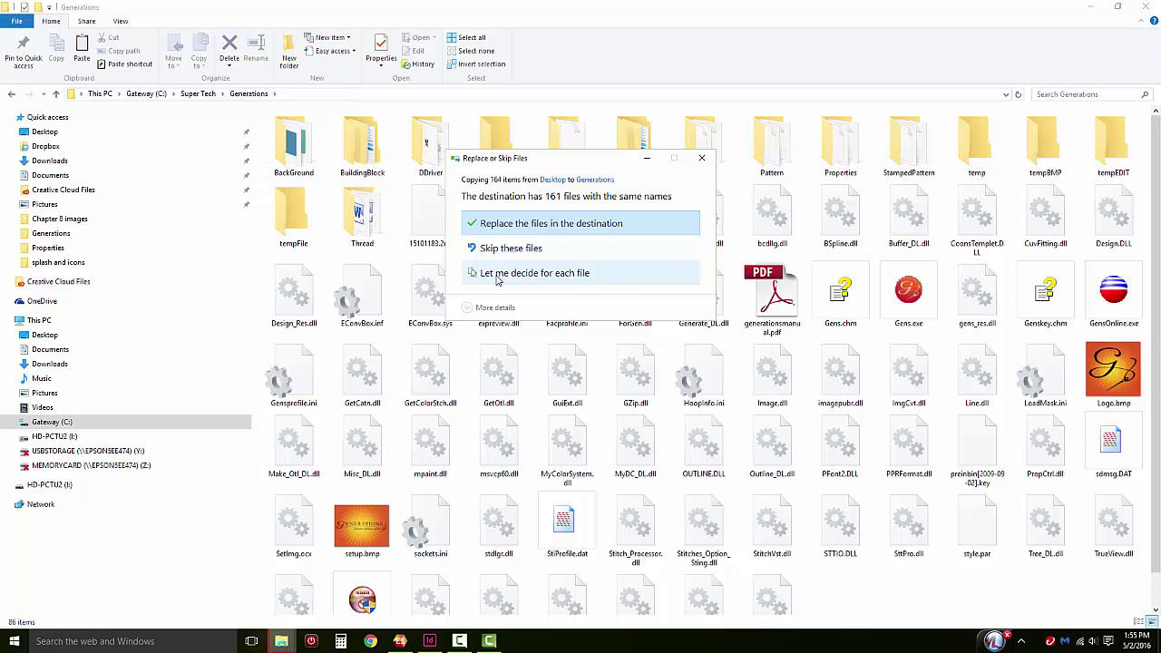
pyautogui.click(514, 223)
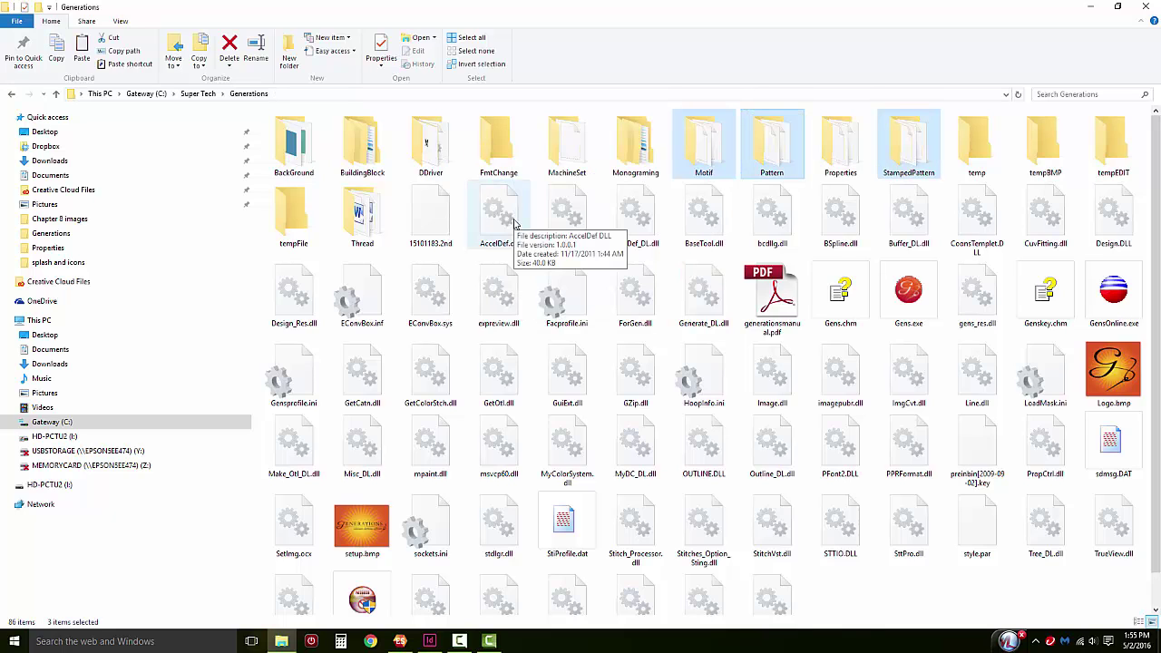